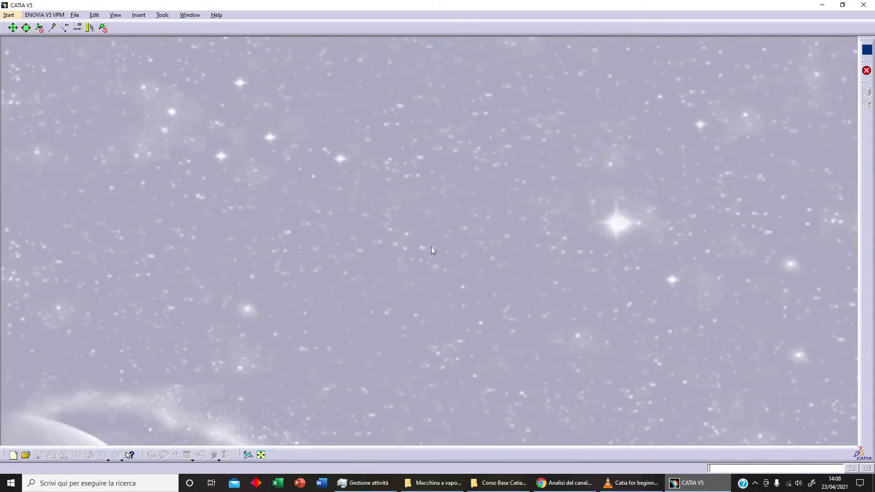
Start a new part document, Part1, in the Part Design workbench
left_click(10, 15)
mouse_move(59, 37)
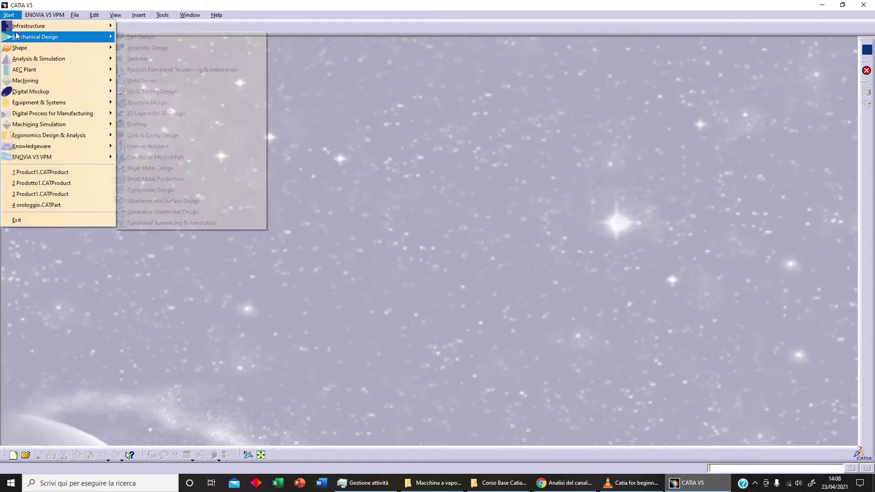
left_click(129, 38)
left_click(803, 431)
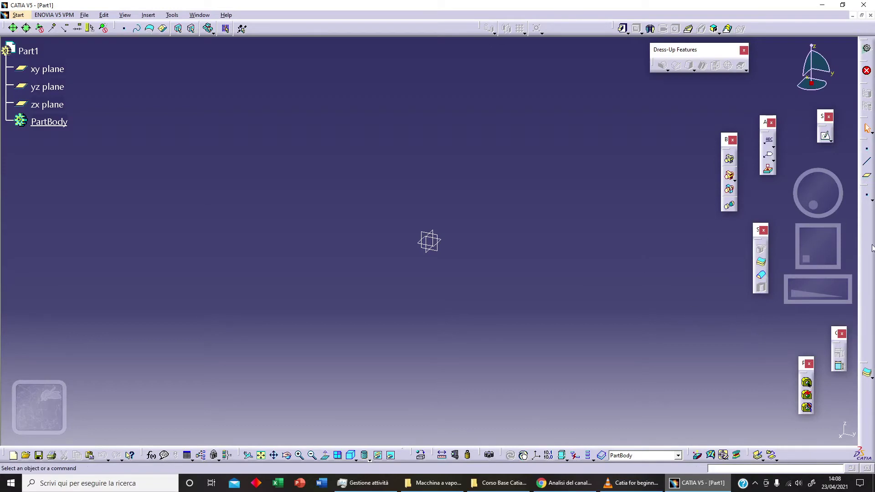
Close the floating Boolean Operations toolbar, re-enable it and dock it with the top toolbars
left_click(733, 141)
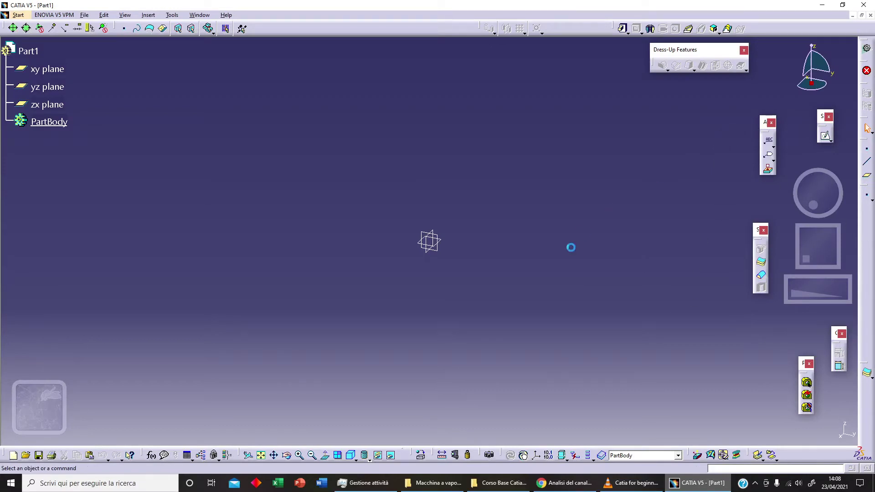
right_click(865, 229)
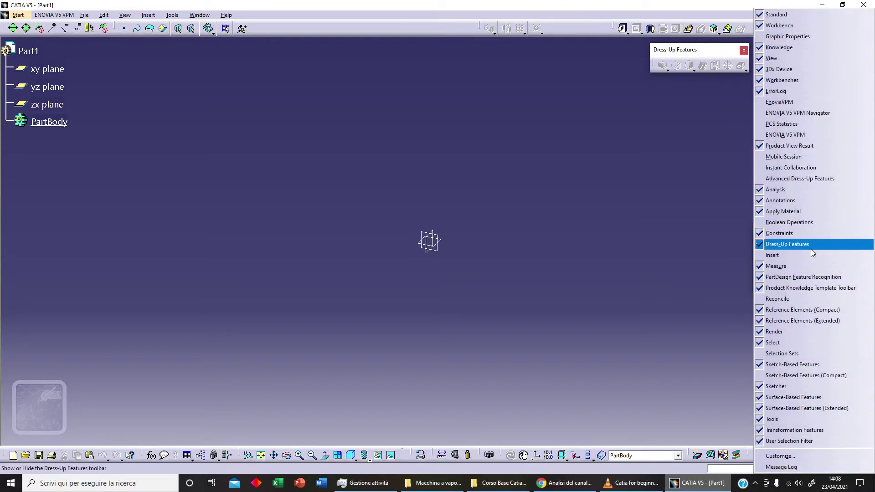
left_click(810, 224)
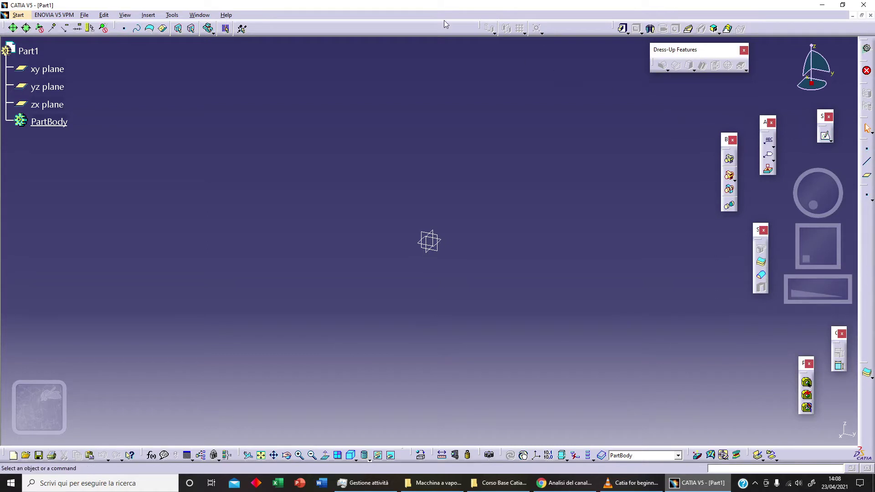
left_click_drag(357, 18, 359, 27)
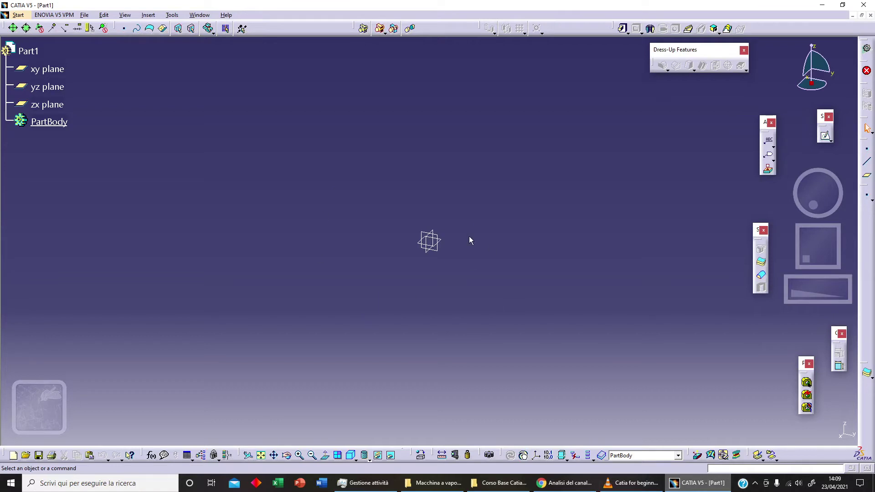
Sketch a circle centred at the origin on the xy plane, dimensioned to diameter 100
left_click(447, 246)
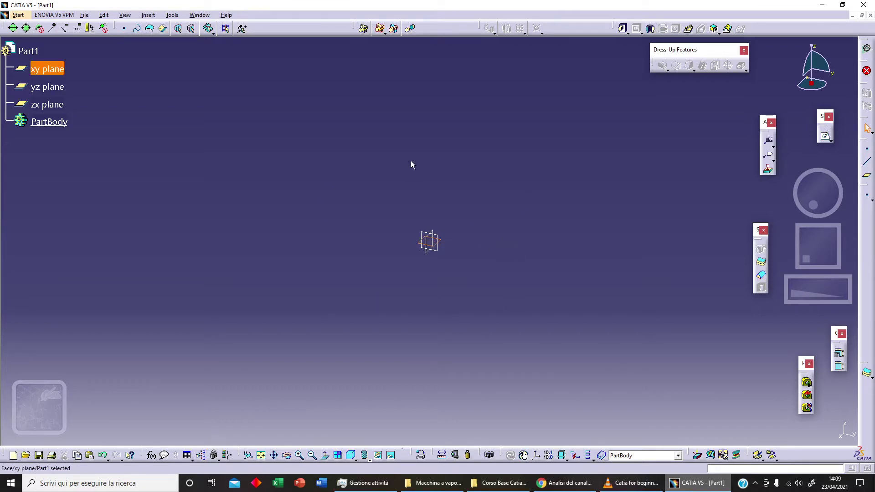
left_click(826, 135)
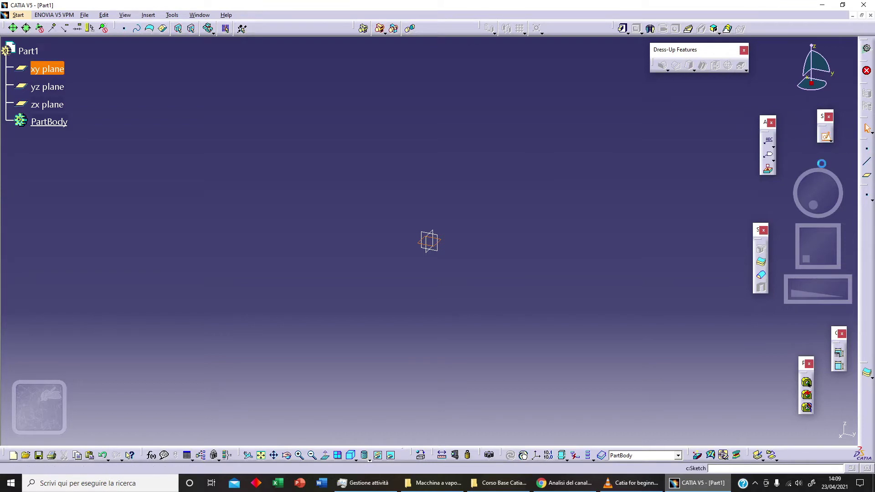
left_click(867, 278)
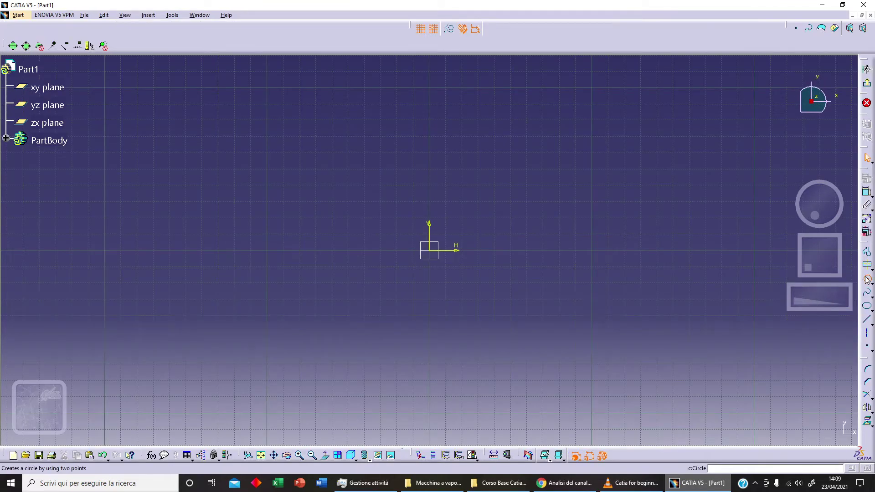
left_click(426, 253)
left_click(500, 209)
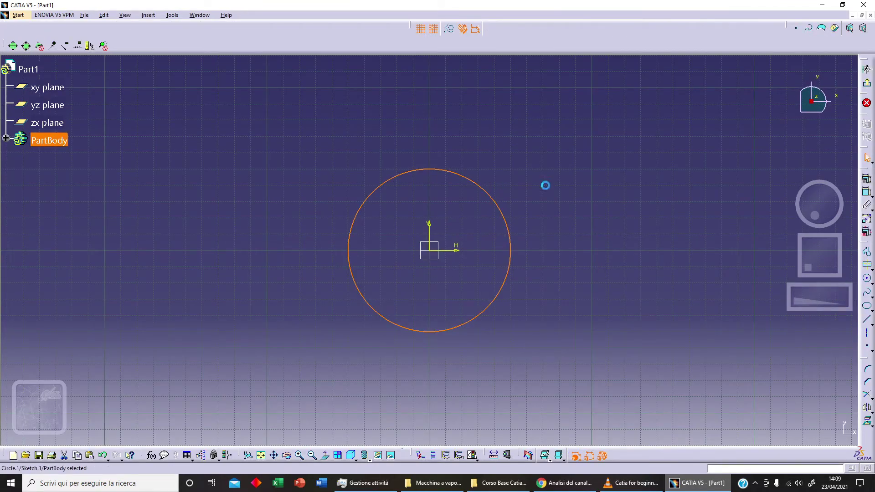
left_click(867, 192)
left_click(584, 213)
double_click(586, 212)
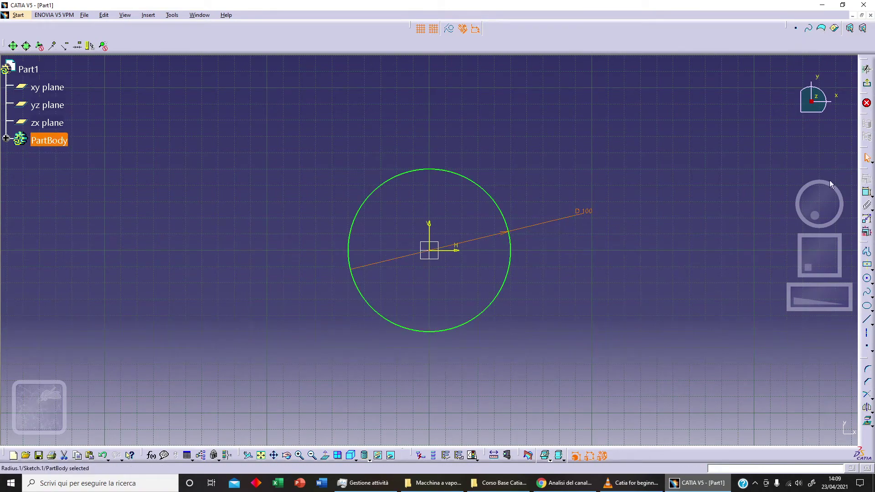
left_click(867, 83)
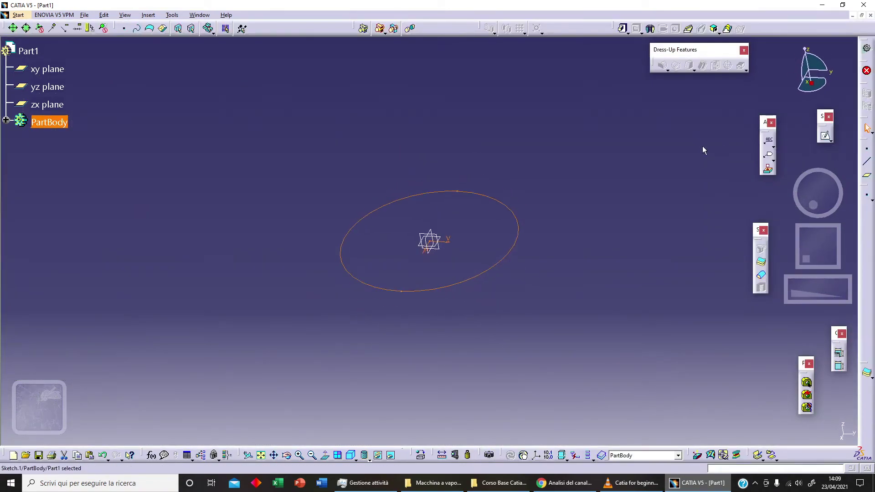
Pad the circle 100 mm into a solid cylinder
left_click(623, 29)
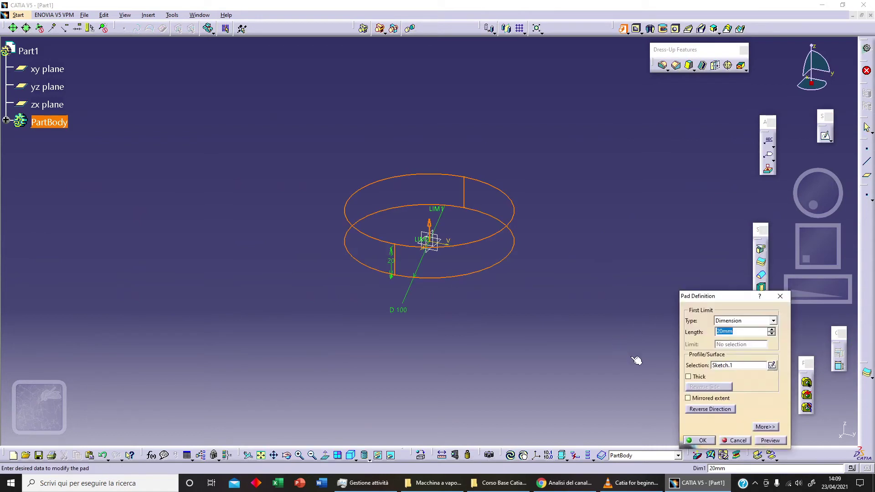
type("10")
left_click(702, 441)
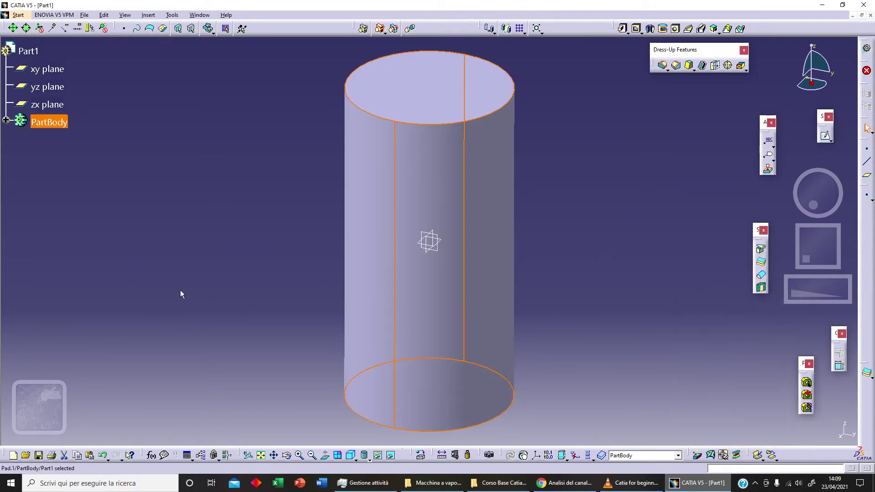
Set PartBody's graphic fill colour to orange and apply it to the cylinder
right_click(62, 123)
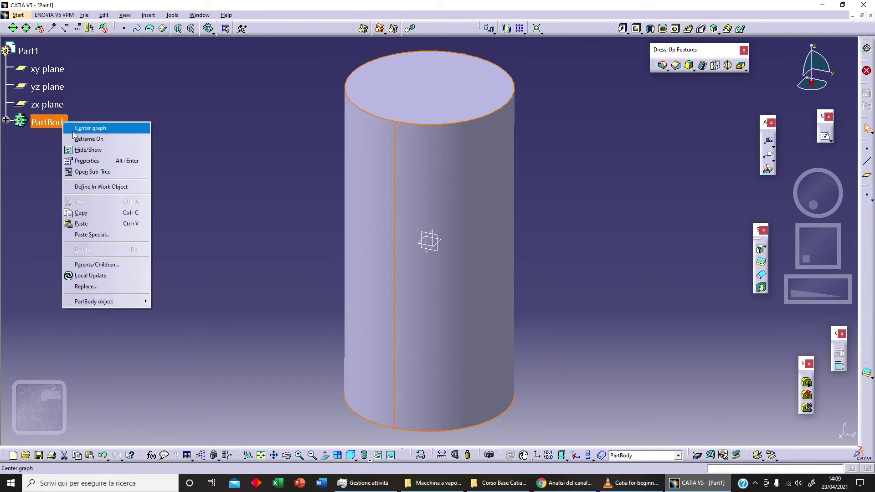
left_click(95, 162)
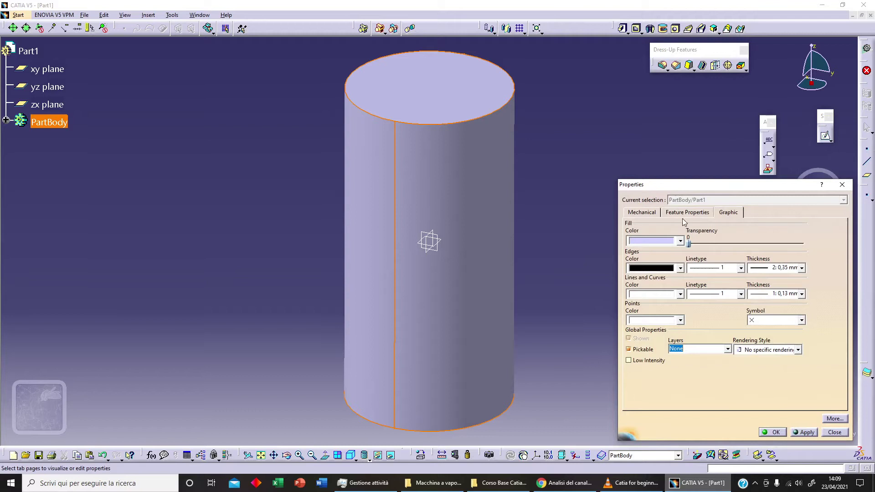
left_click(688, 213)
left_click(648, 212)
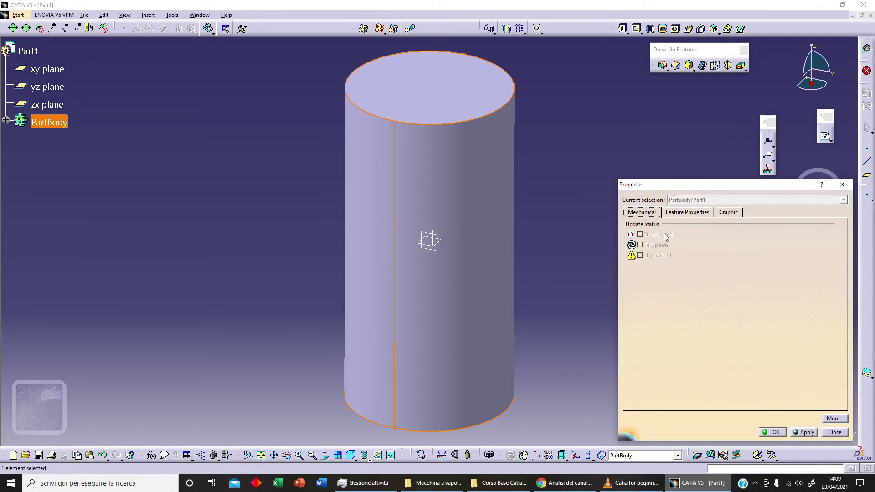
left_click(722, 213)
left_click(680, 240)
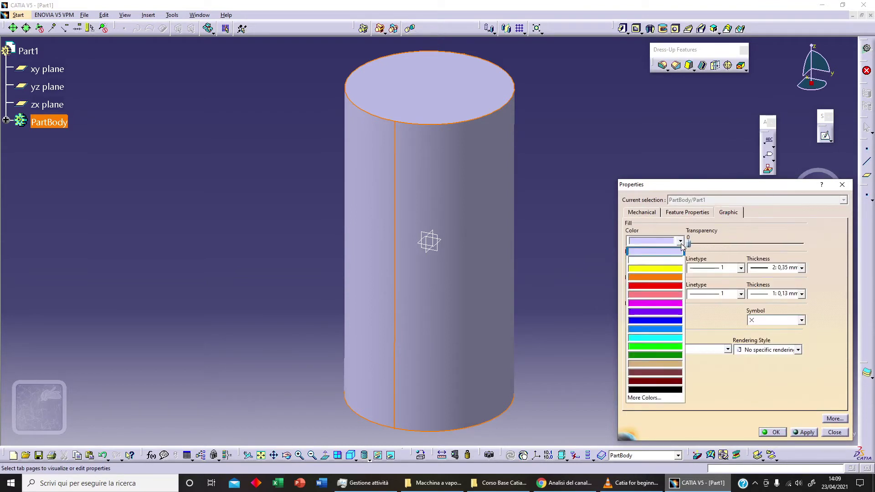
left_click(669, 277)
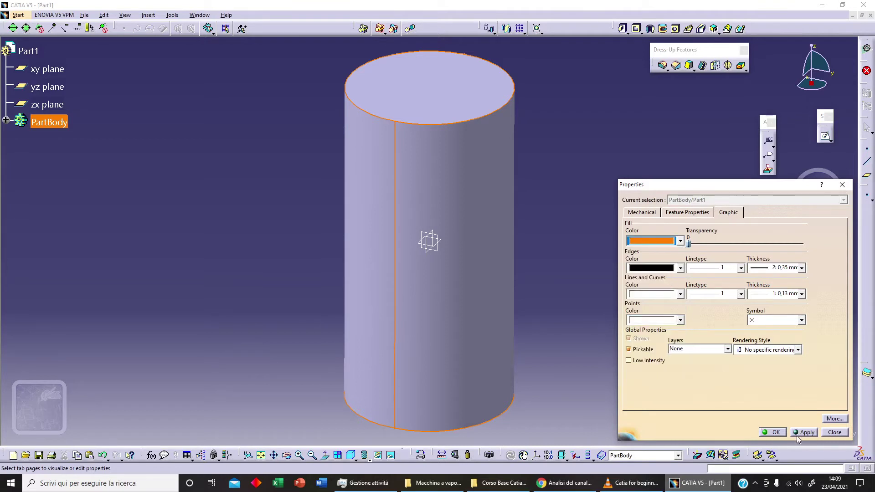
left_click(806, 433)
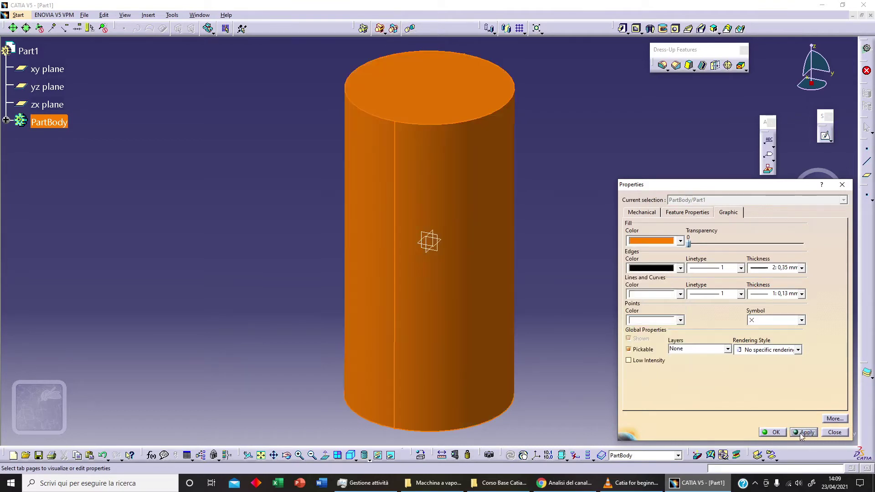
left_click(766, 431)
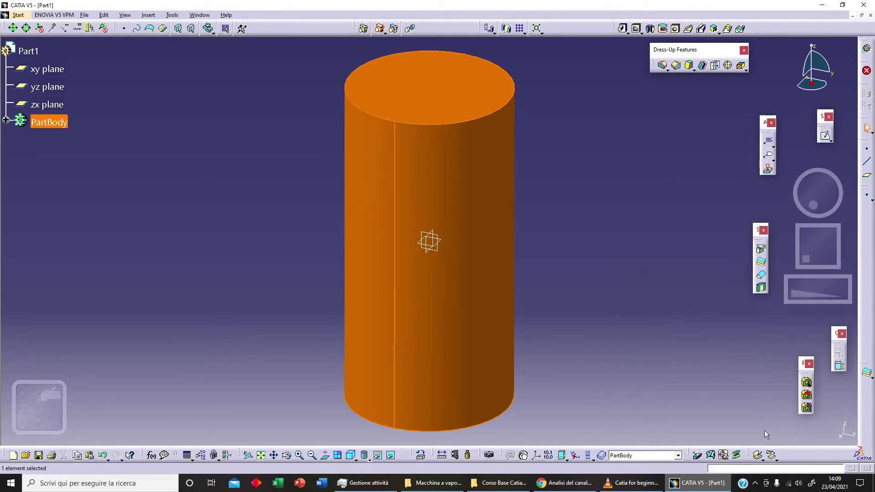
Insert a new body, Body.2, and define it as the in-work object
left_click(255, 217)
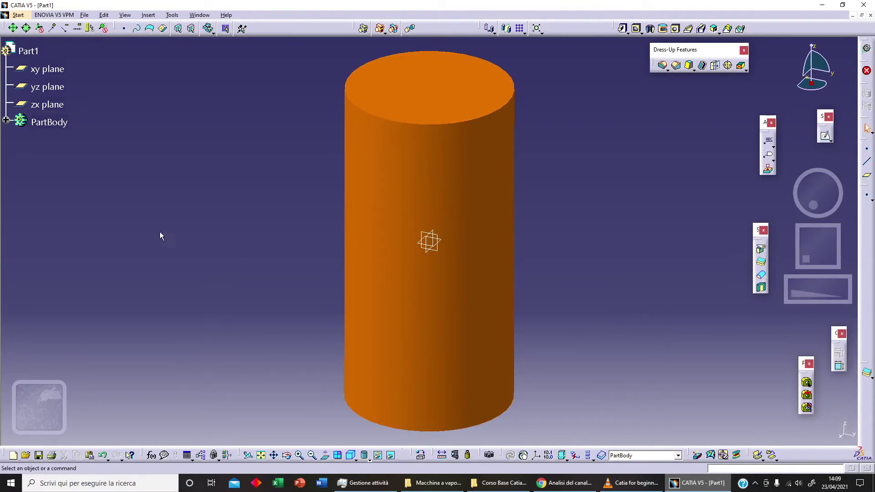
left_click(148, 15)
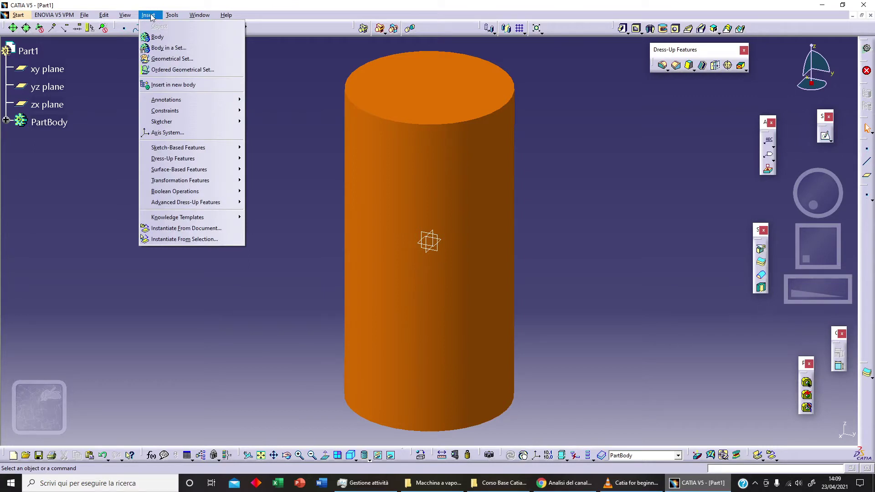
left_click(157, 37)
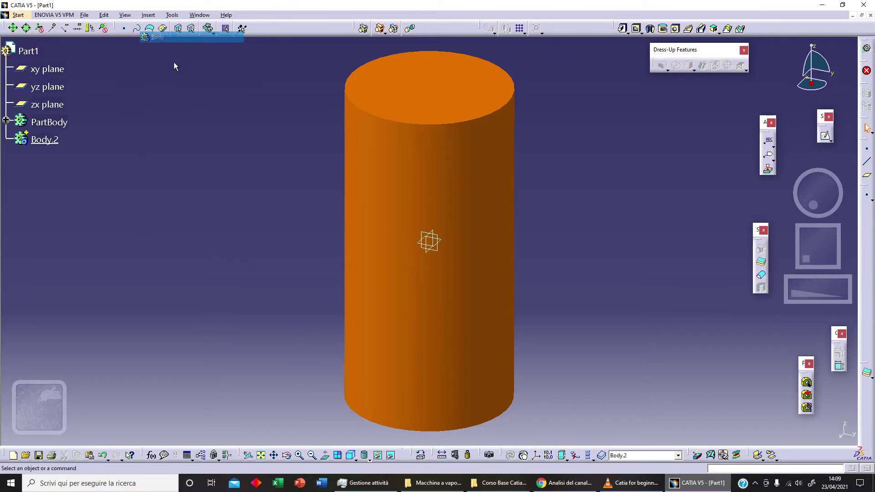
right_click(47, 141)
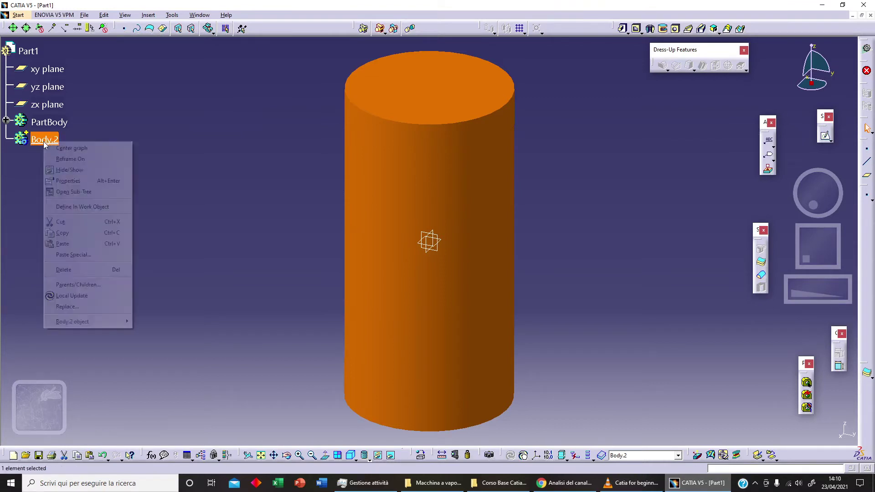
left_click(98, 210)
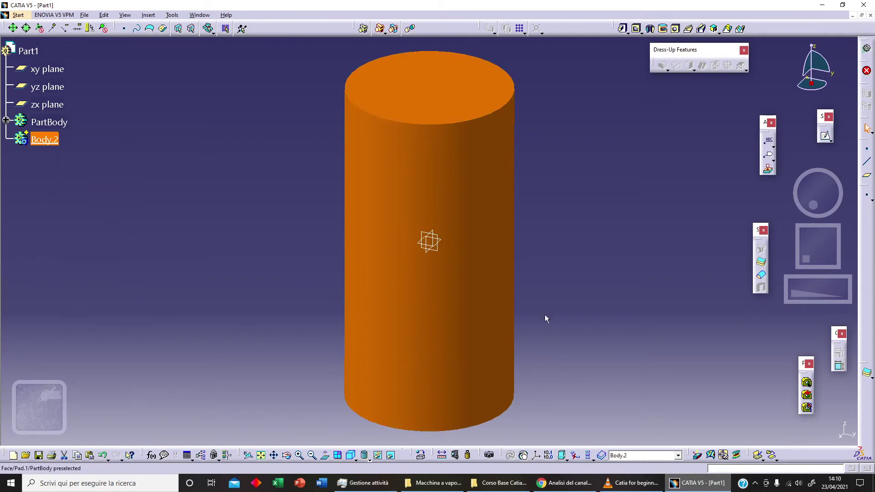
Sketch a centred rectangle on the xy plane enclosing the circle, centred at the origin
left_click(826, 136)
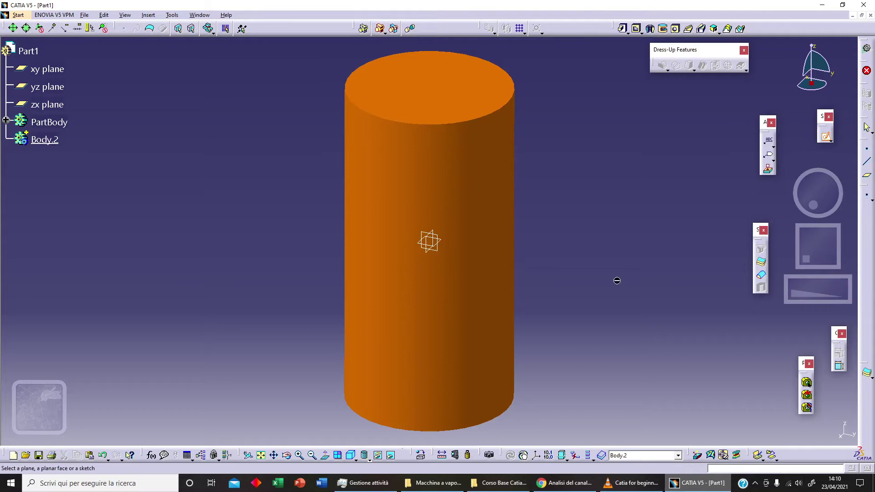
left_click(444, 243)
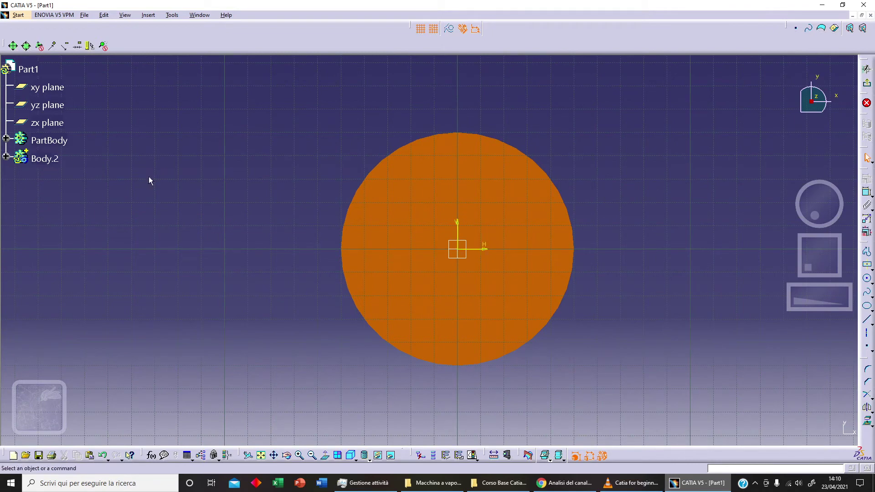
left_click(868, 268)
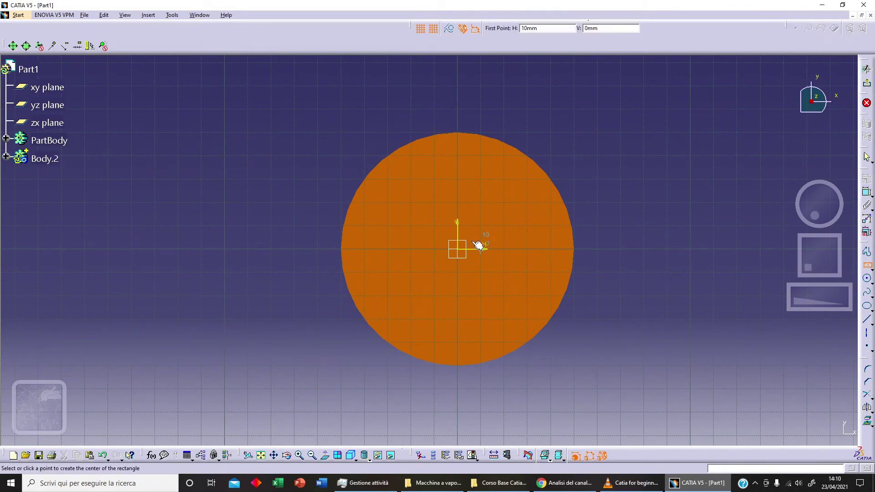
left_click(458, 249)
left_click(611, 93)
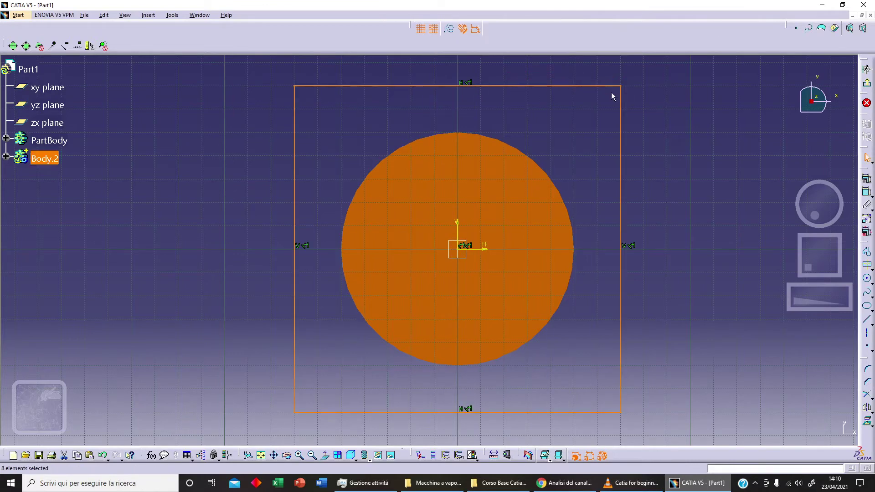
Dimension the square 140 wide and 140 high, then exit the sketcher
left_click(867, 191)
left_click(621, 117)
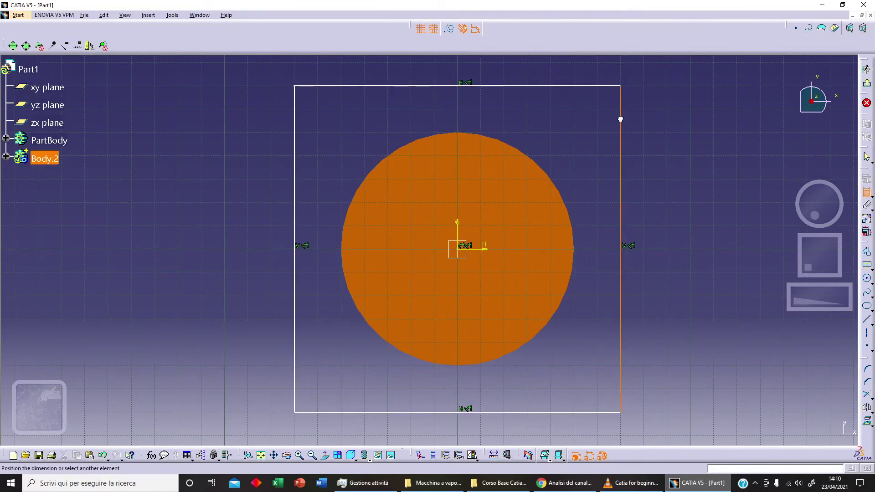
left_click(295, 135)
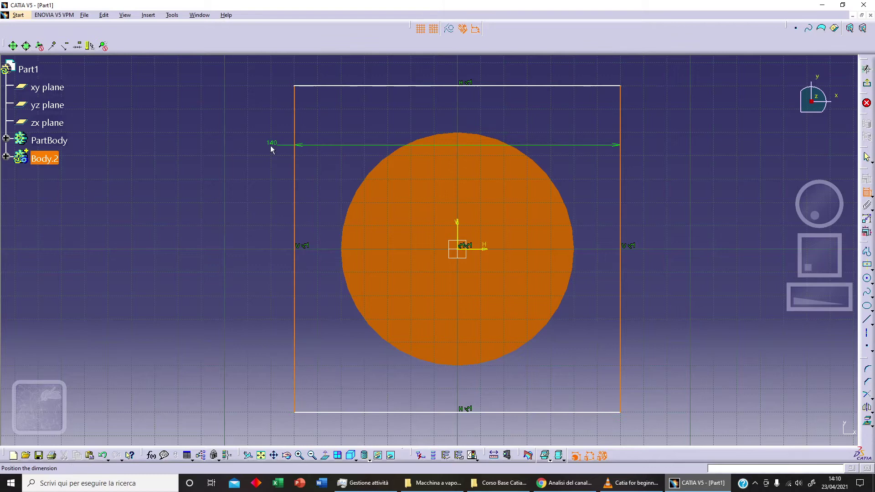
left_click(266, 114)
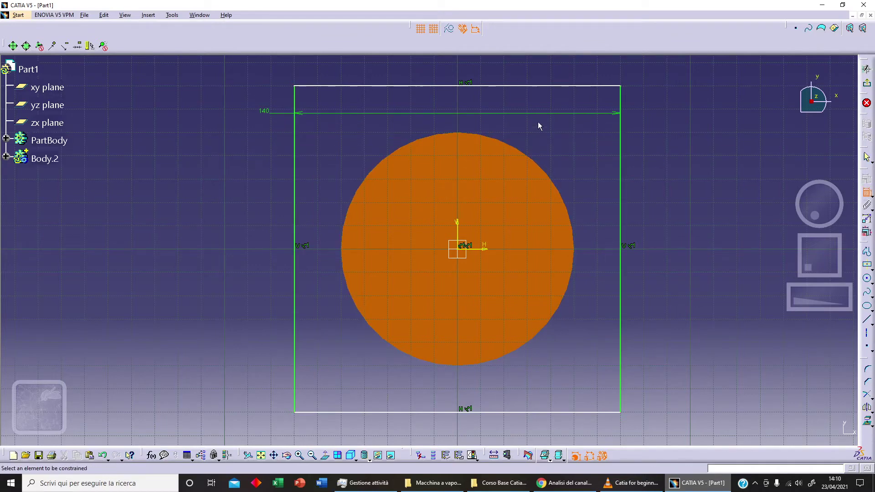
left_click(552, 85)
left_click(578, 412)
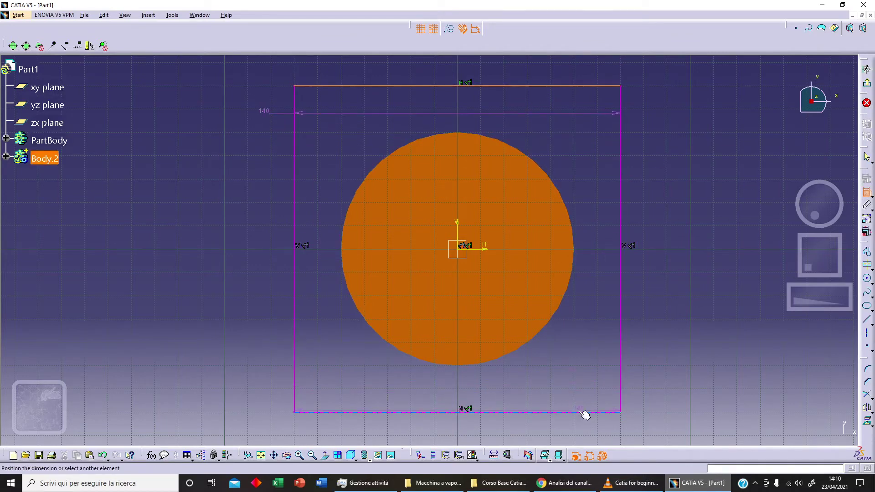
left_click(695, 294)
left_click(867, 69)
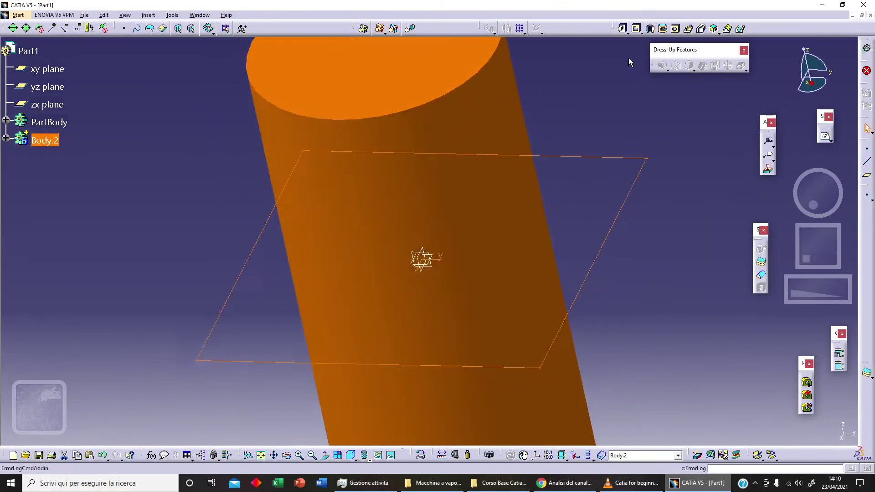
Pad the square sketch 50 mm with mirrored extent into a block around the cylinder
left_click(623, 28)
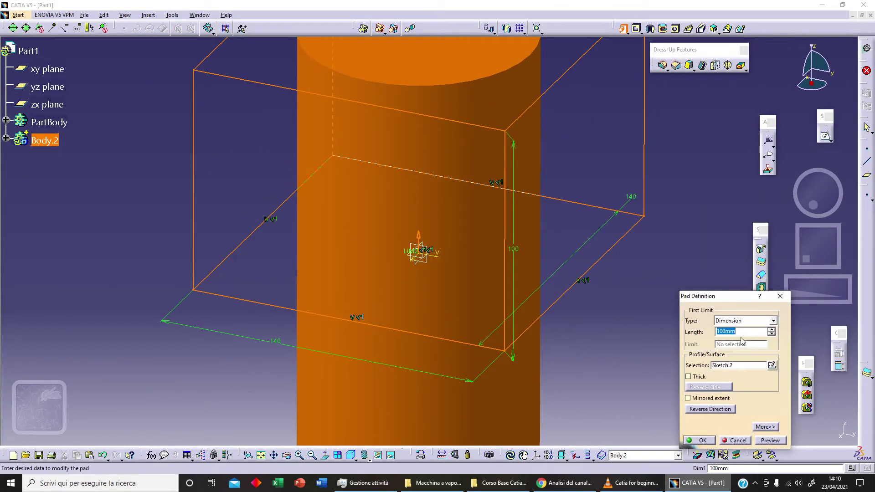
type("50")
left_click(729, 399)
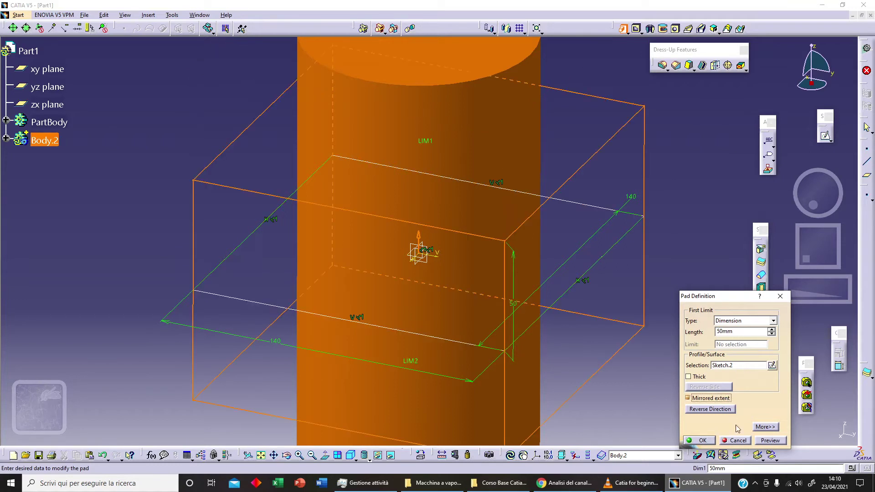
left_click(770, 441)
left_click(704, 441)
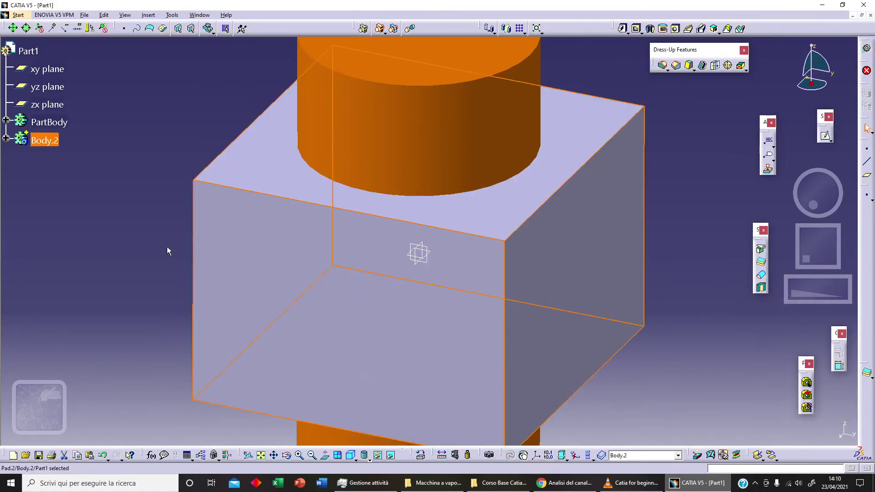
Set Body.2's graphic fill colour to green and apply it
right_click(48, 141)
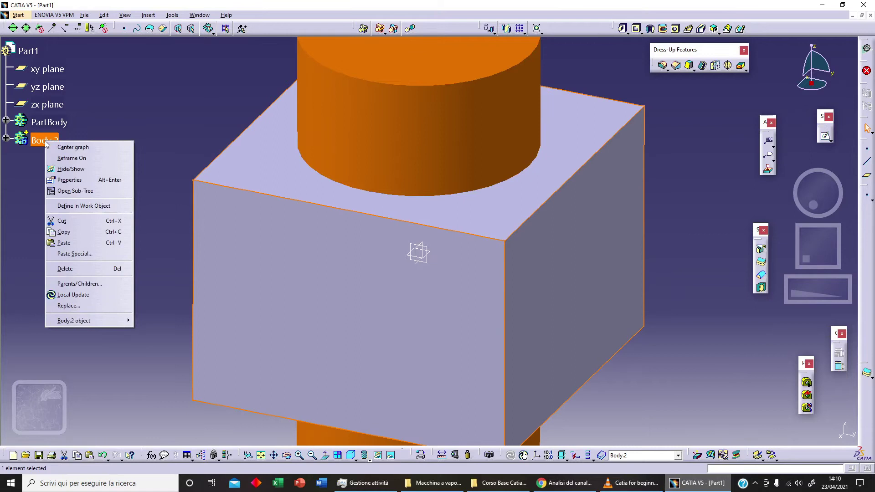
left_click(70, 180)
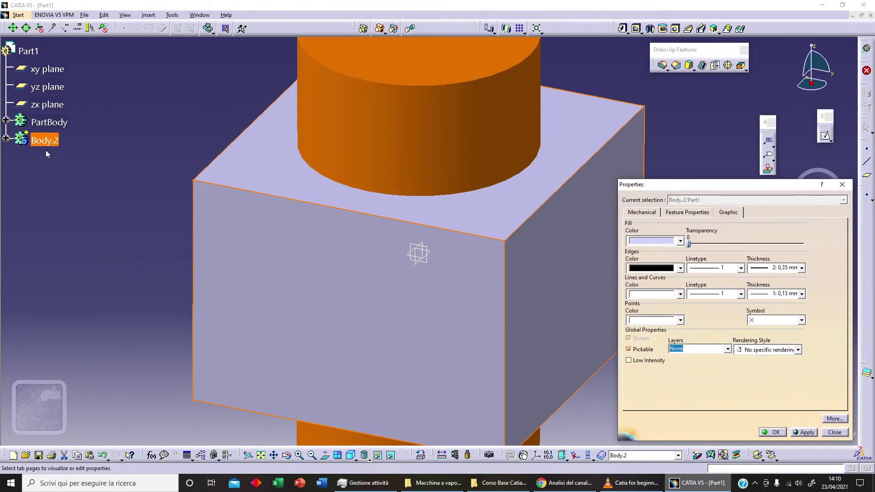
left_click(680, 240)
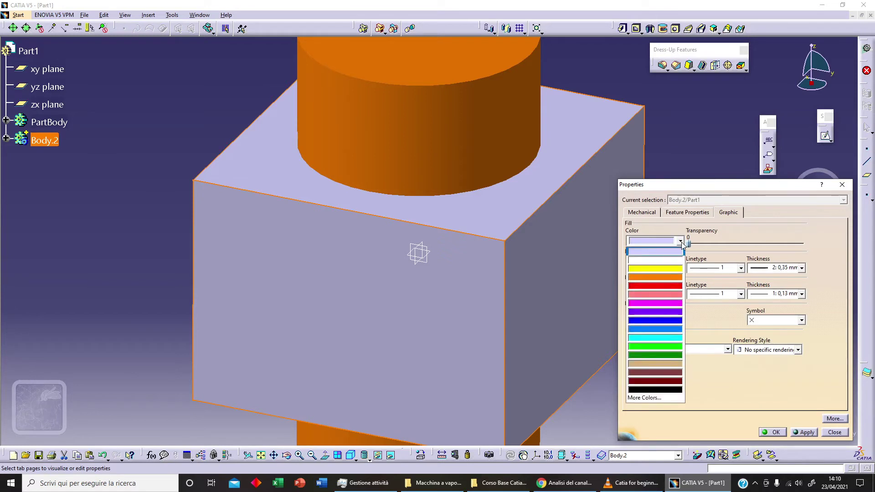
left_click(678, 350)
left_click(805, 432)
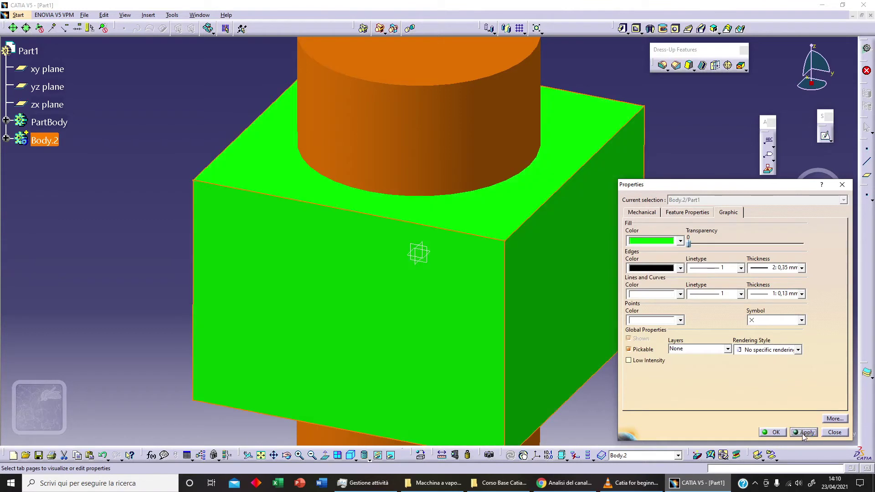
left_click(775, 432)
Save the part with Ctrl+S
left_click(119, 258)
middle_click_drag(119, 258, 147, 251)
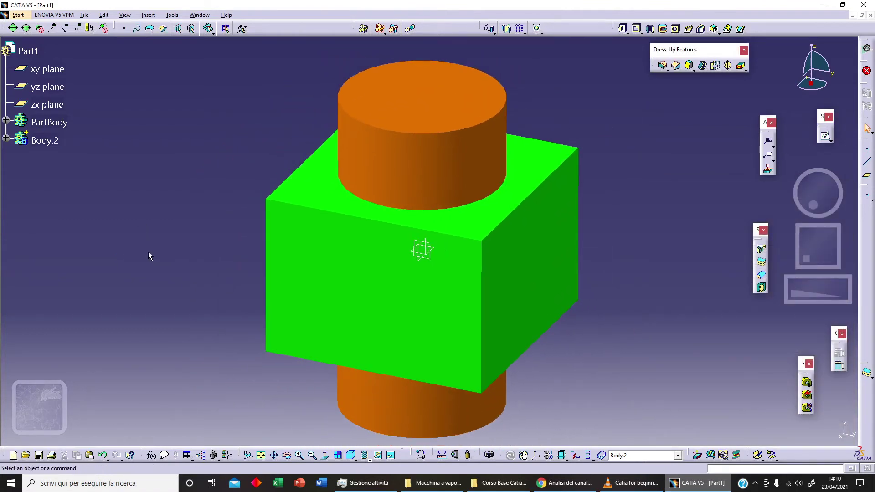
key("ctrl+s")
Add Body.2 to PartBody with a Boolean Add, creating Add.1
left_click(379, 29)
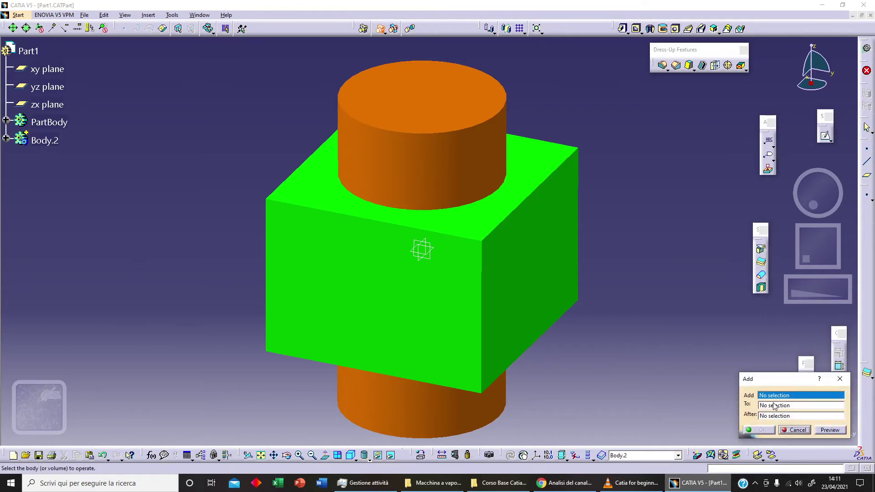
left_click(537, 282)
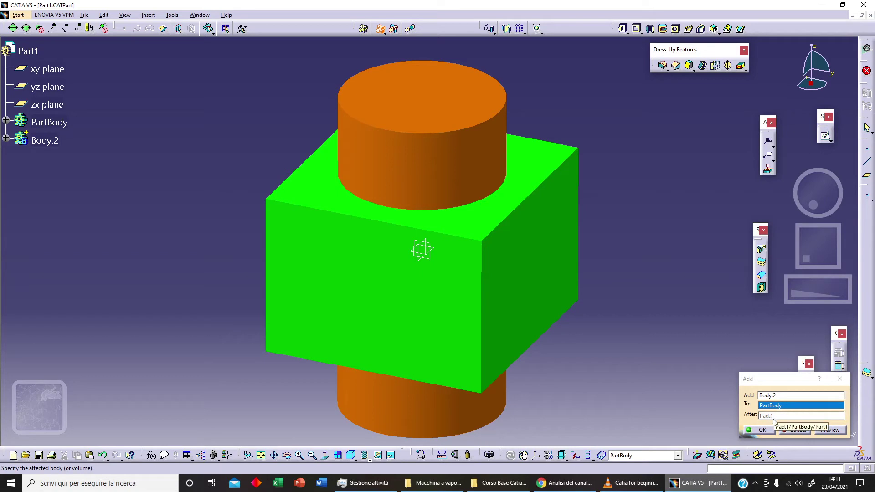
left_click(830, 430)
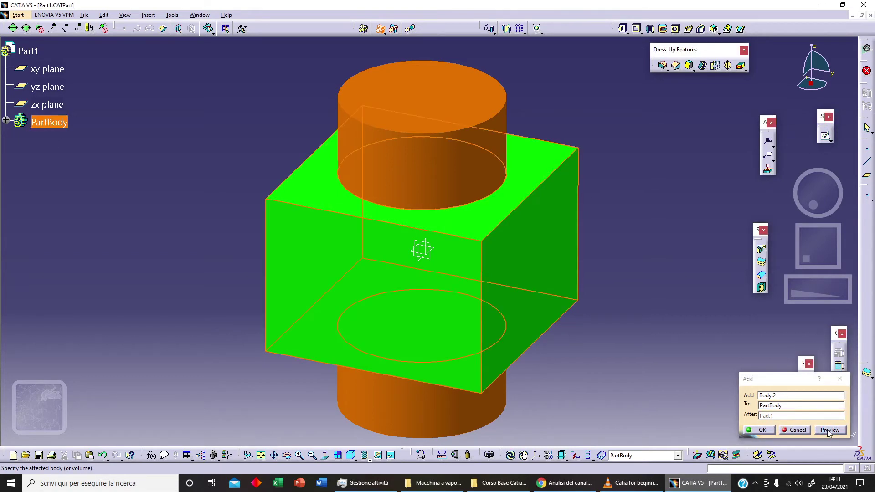
left_click(762, 431)
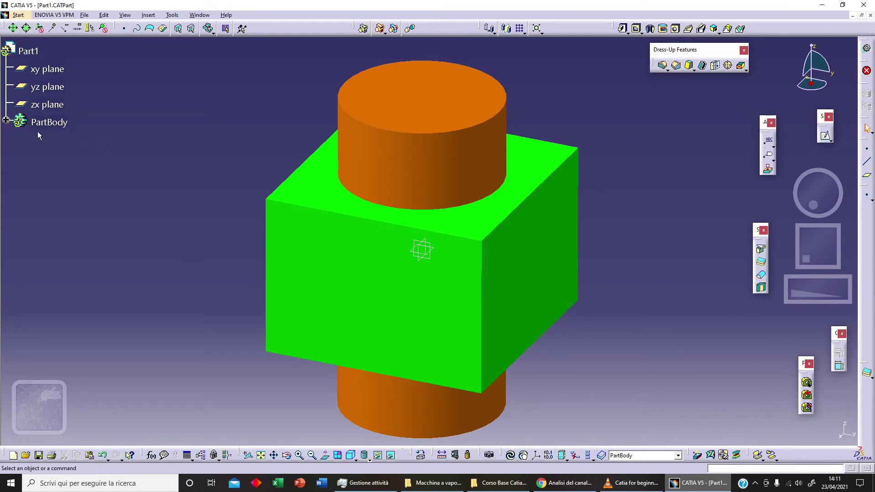
Expand PartBody and Body.2 in the tree to inspect Add.1's contents
left_click(7, 121)
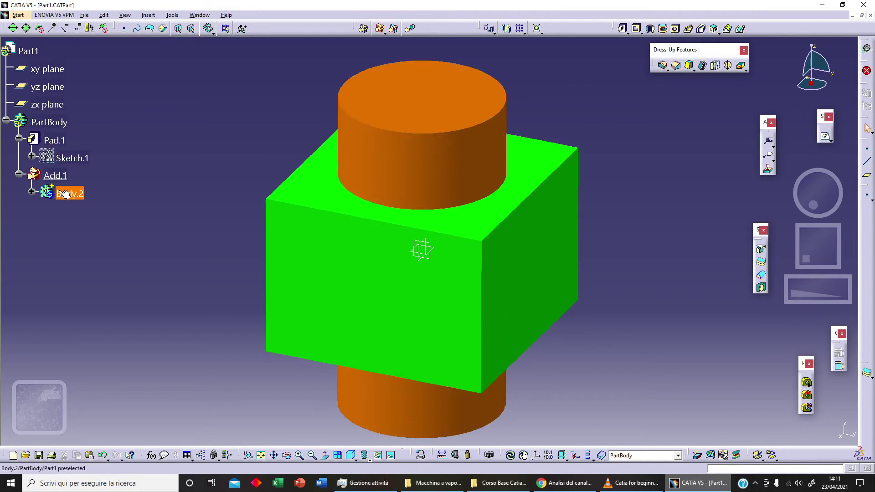
left_click(31, 192)
left_click(31, 192)
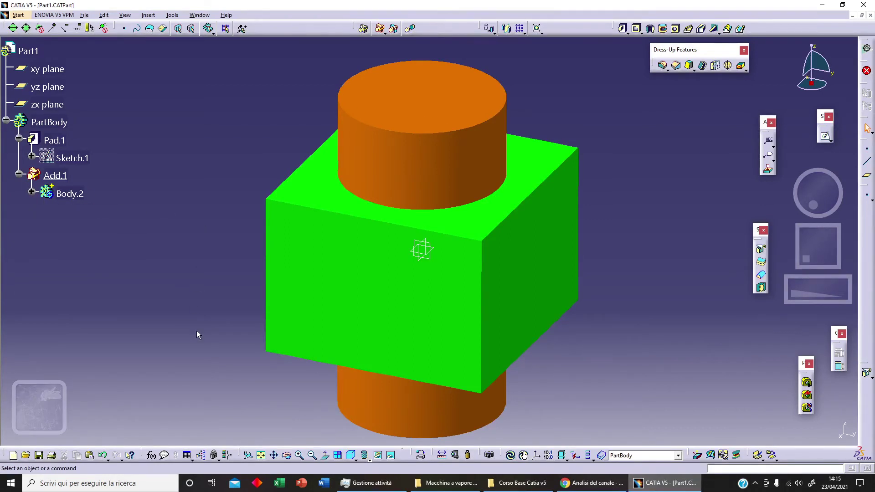
Undo the Add, then preview removing Body.2 from PartBody and cancel the Remove
left_click(103, 455)
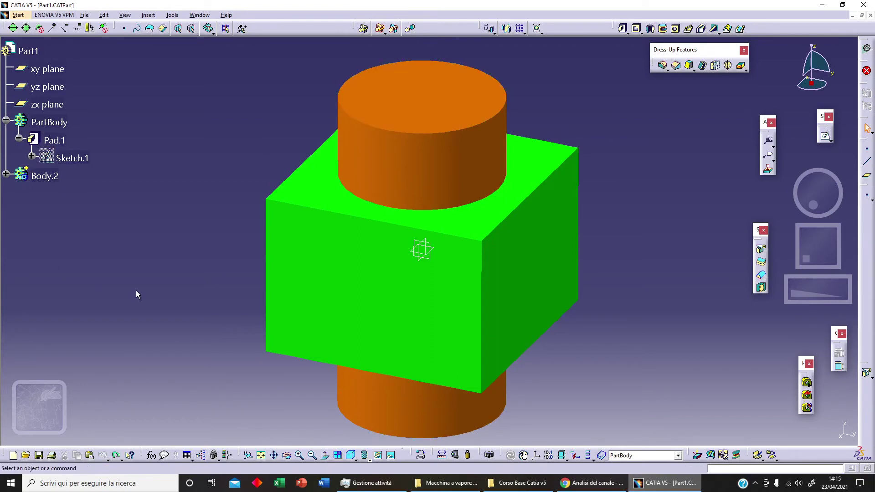
left_click(385, 32)
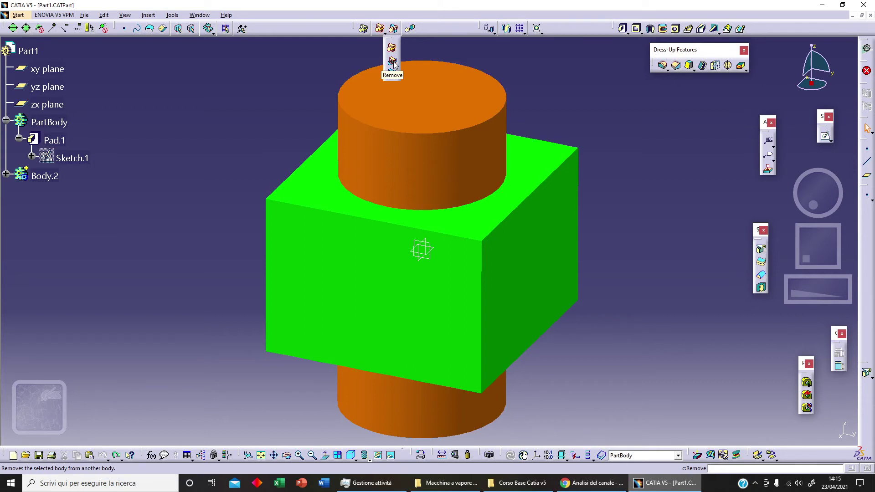
left_click(393, 62)
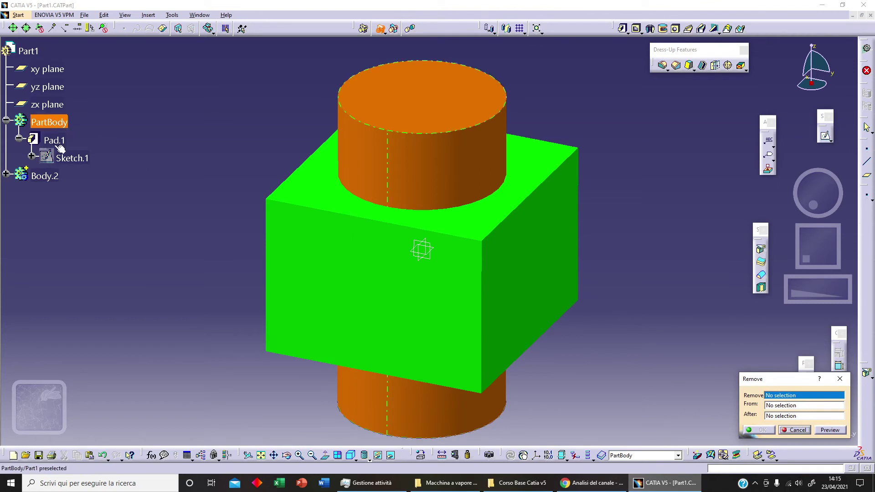
left_click(54, 176)
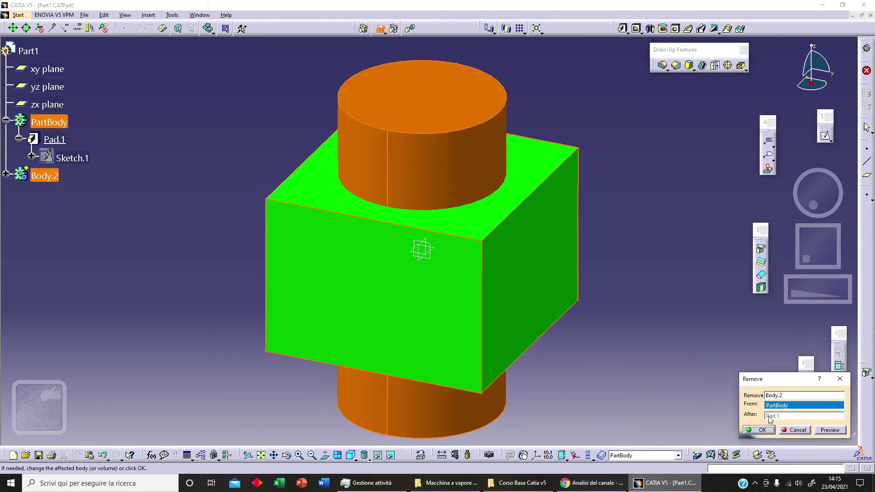
left_click(830, 430)
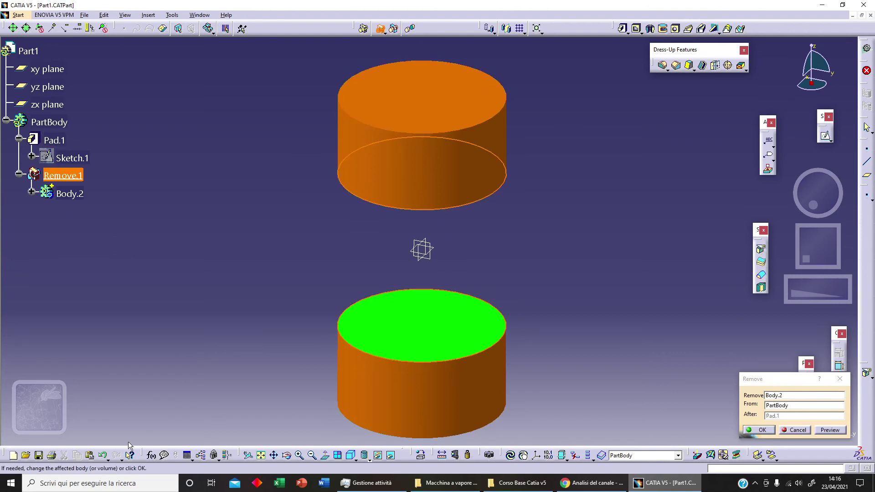
left_click(804, 431)
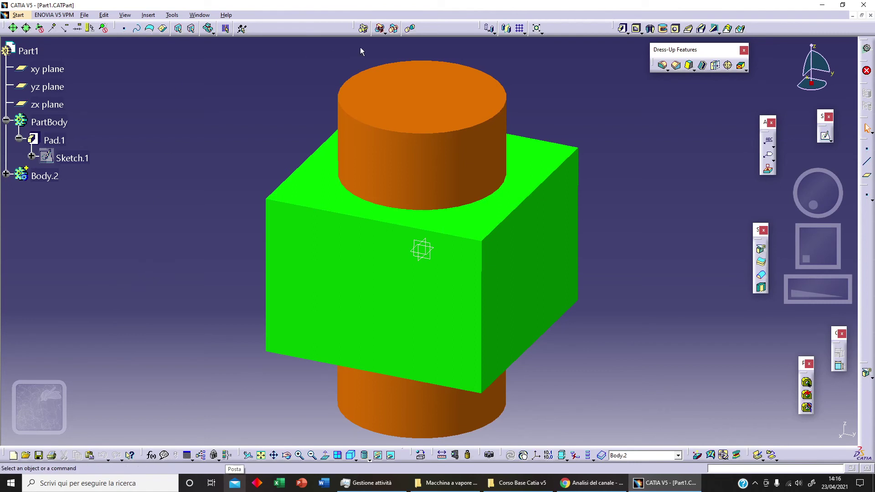
Intersect Body.2 with PartBody's Pad.1, leaving only the cylinder section inside the green box
left_click(386, 32)
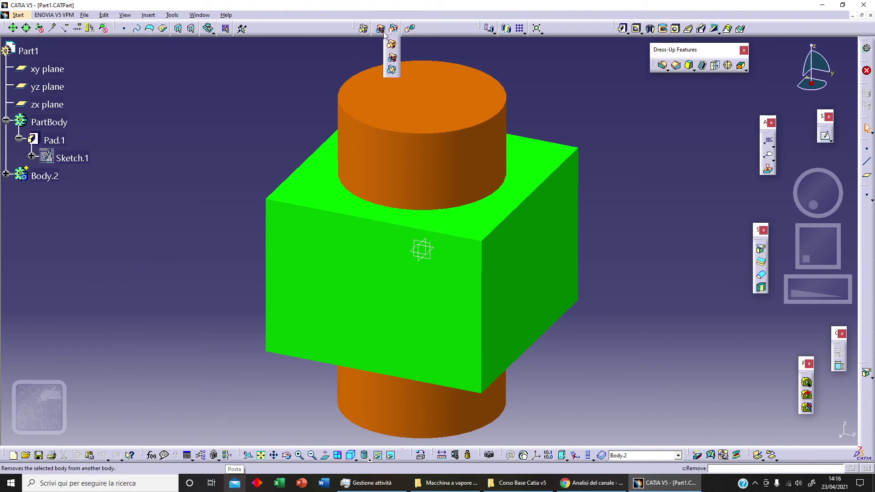
left_click(392, 71)
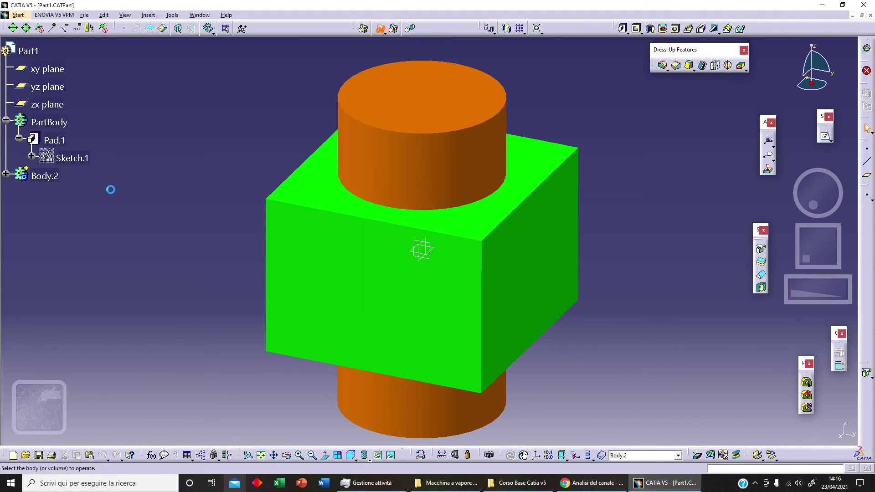
left_click(567, 271)
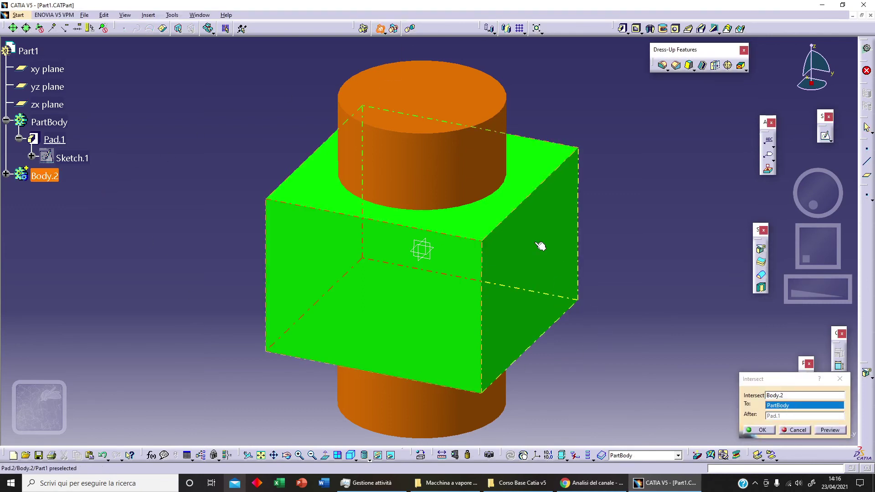
left_click(837, 431)
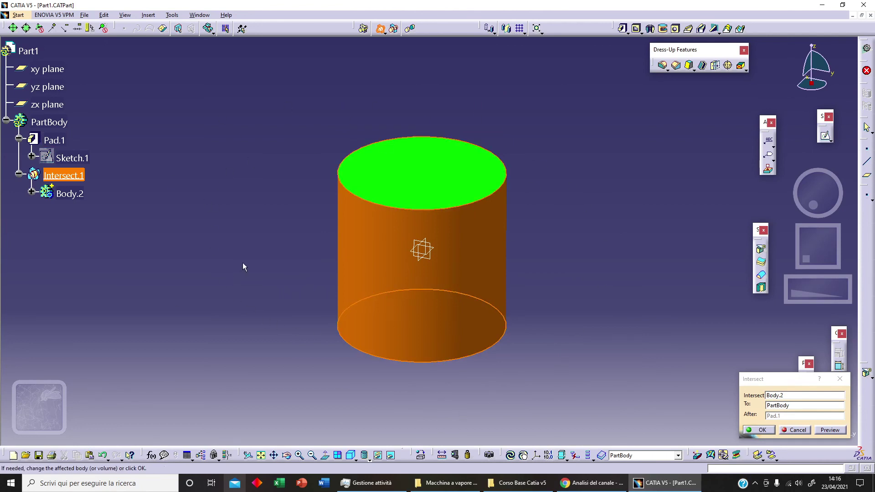
left_click(757, 430)
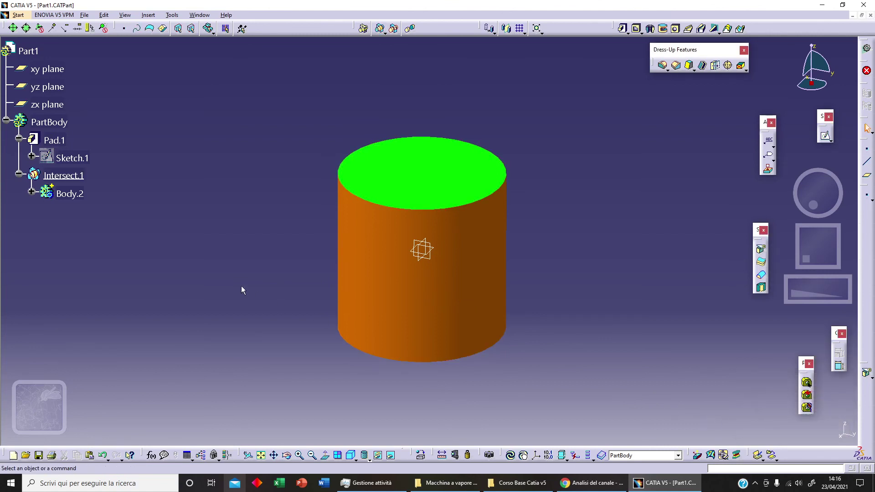